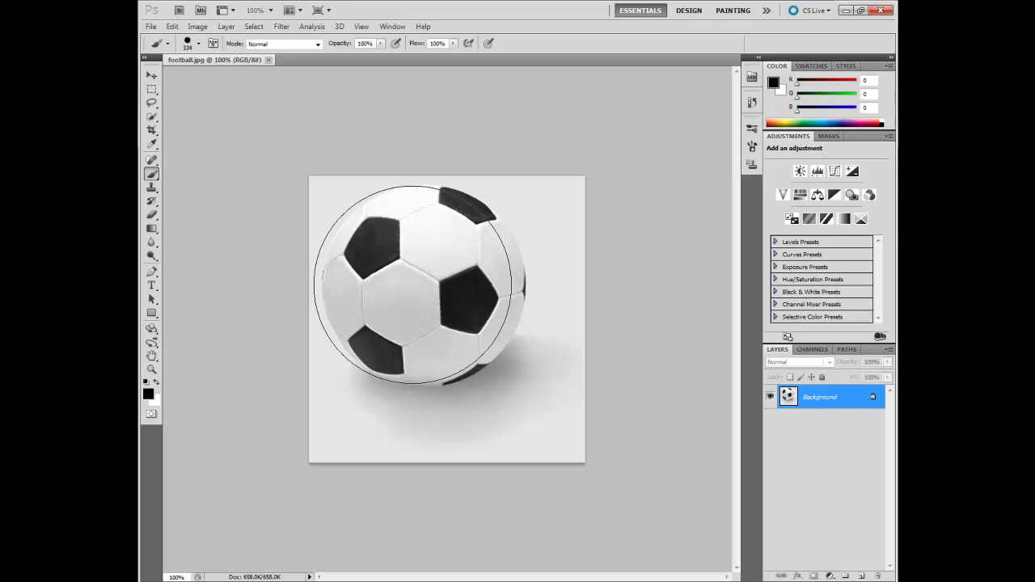
Paint a Quick Mask over the football and convert it into a selection of the surroundings
key("q")
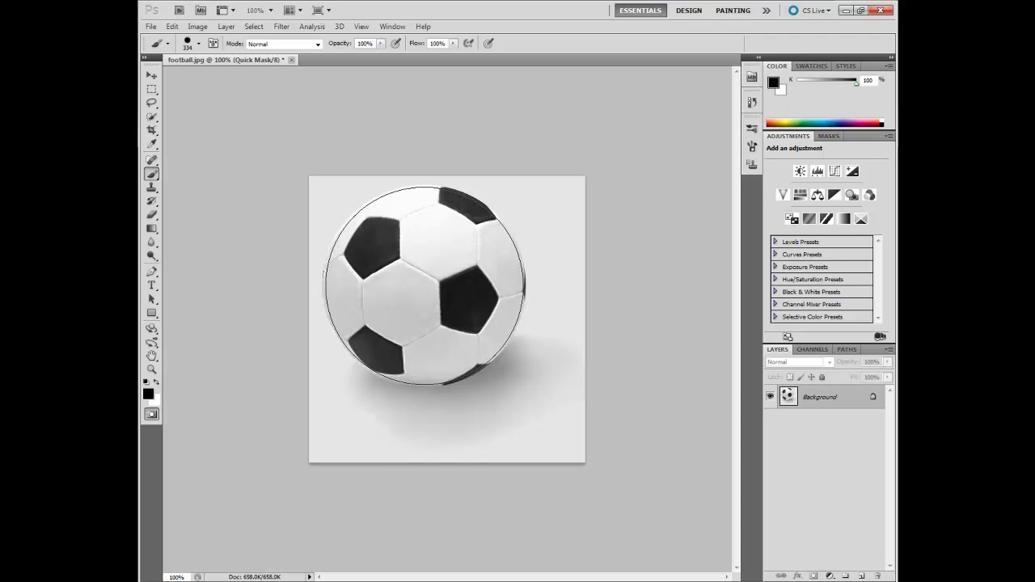
left_click(425, 286)
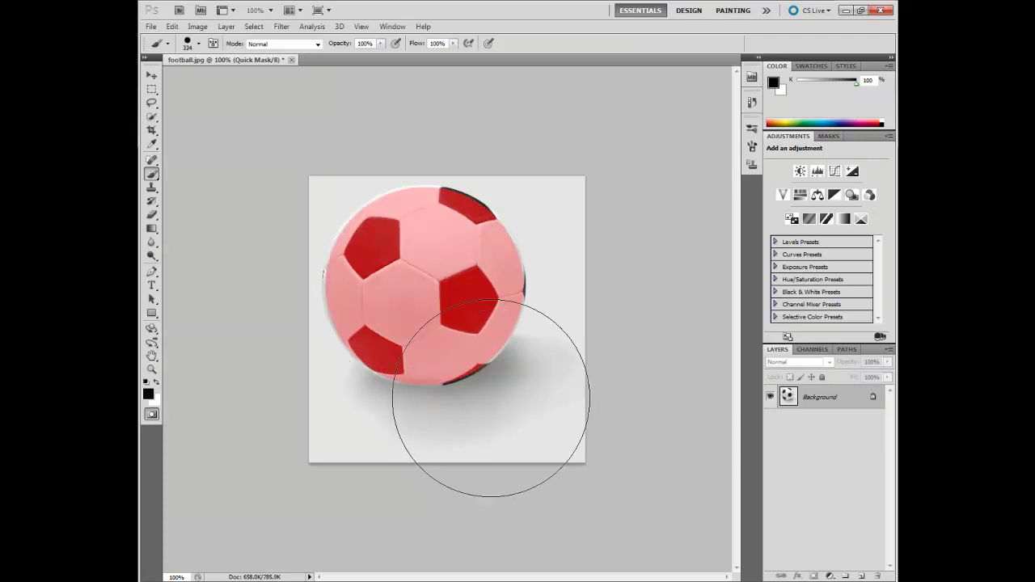
key("q")
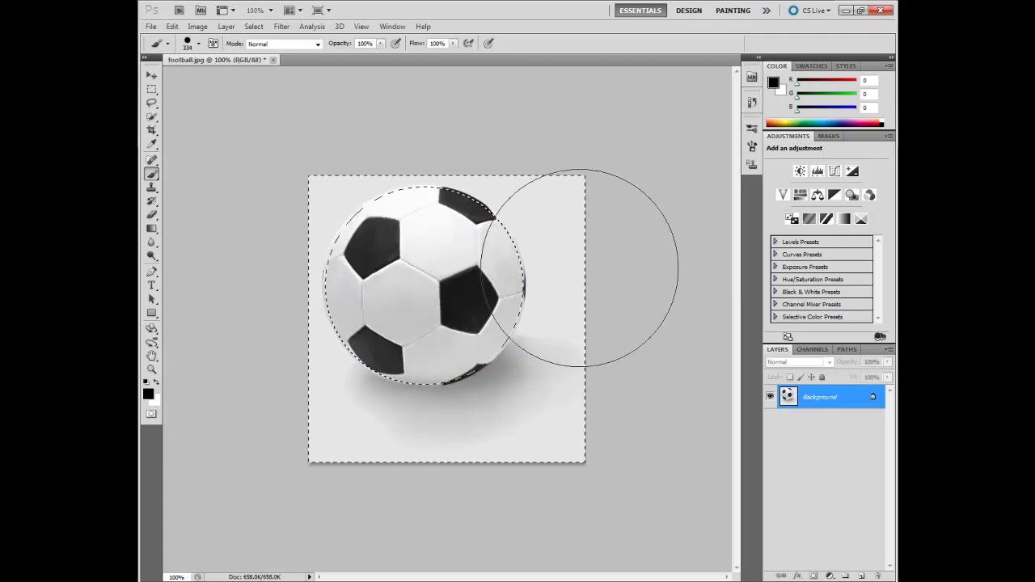
Convert the Background layer into an editable layer named Layer 0
double_click(817, 398)
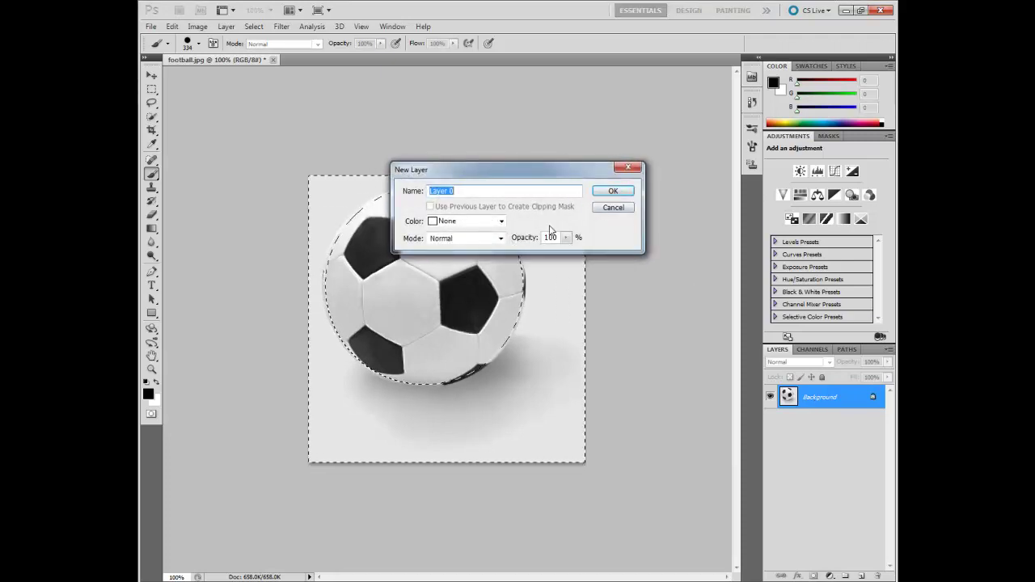
left_click(615, 192)
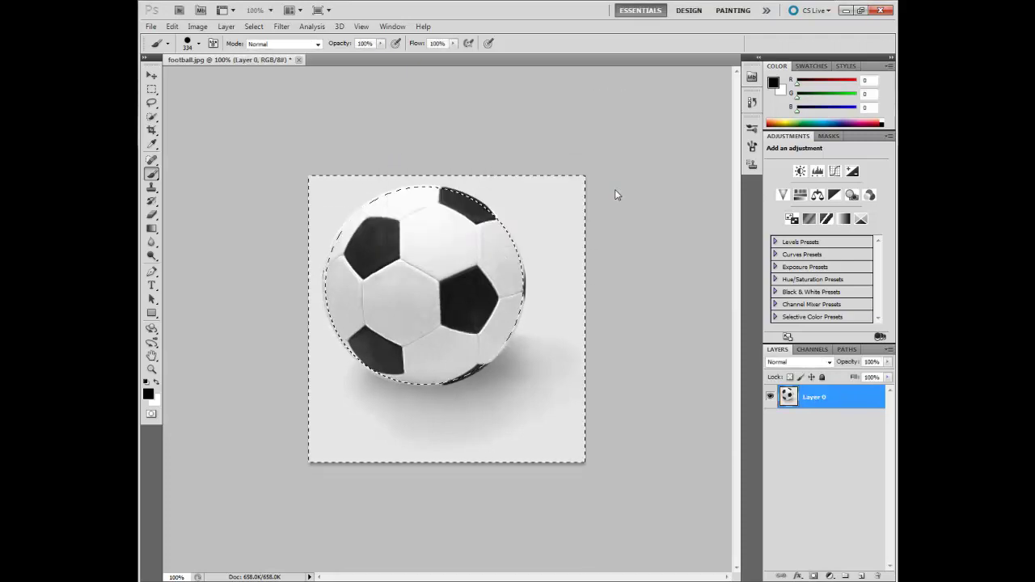
mouse_move(809, 403)
left_mouse_down()
mouse_move(822, 430)
mouse_move(819, 402)
left_mouse_up()
Delete the selected background from Layer 0, leaving the football on transparency
key("Delete")
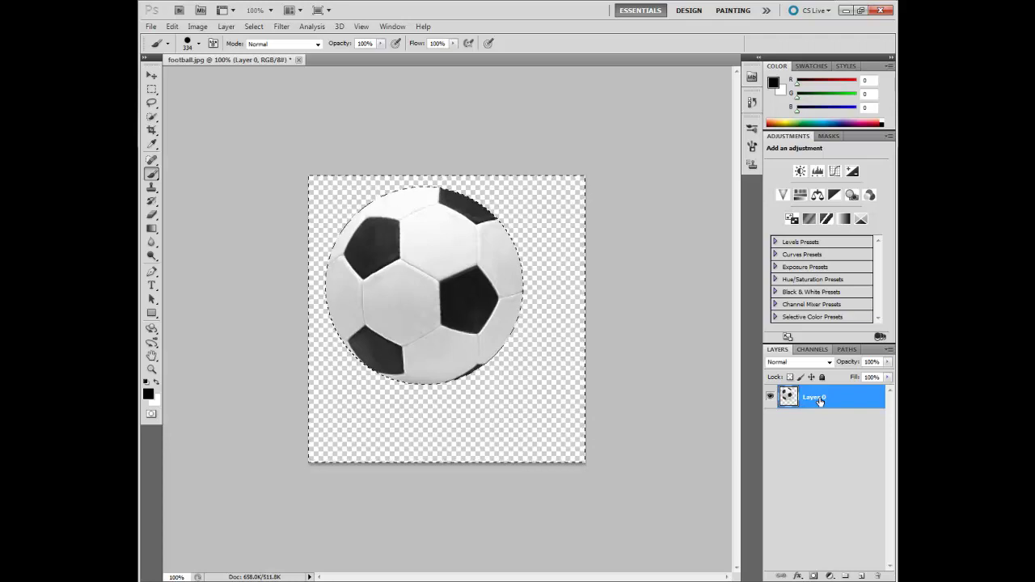